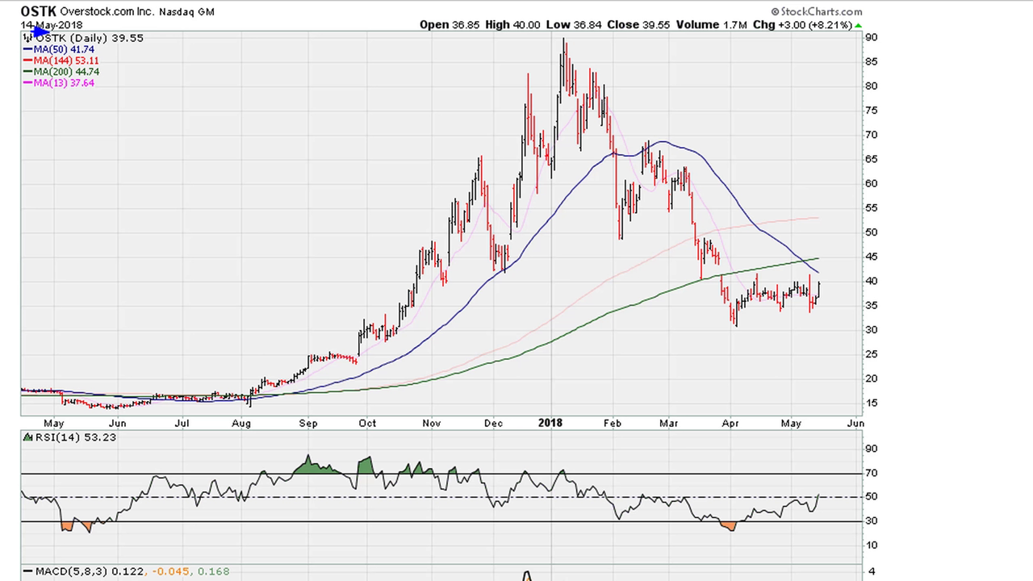
Box the +8.21% change, draw the rising June-to-January RSI trendline, and square the January peak
left_click_drag(805, 19, 852, 32)
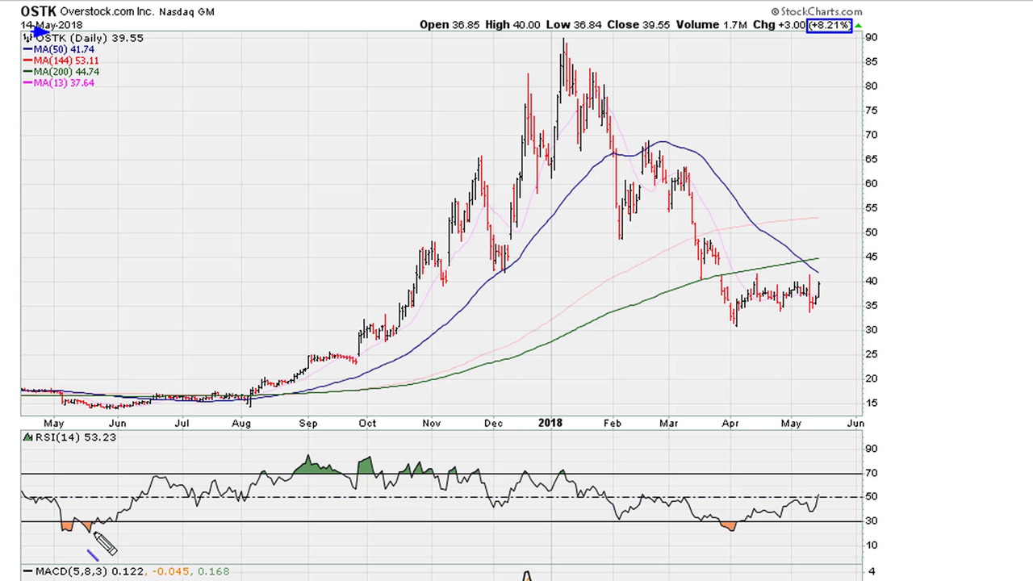
mouse_move(88, 533)
left_mouse_down()
mouse_move(500, 526)
mouse_move(501, 508)
mouse_move(606, 493)
left_mouse_up()
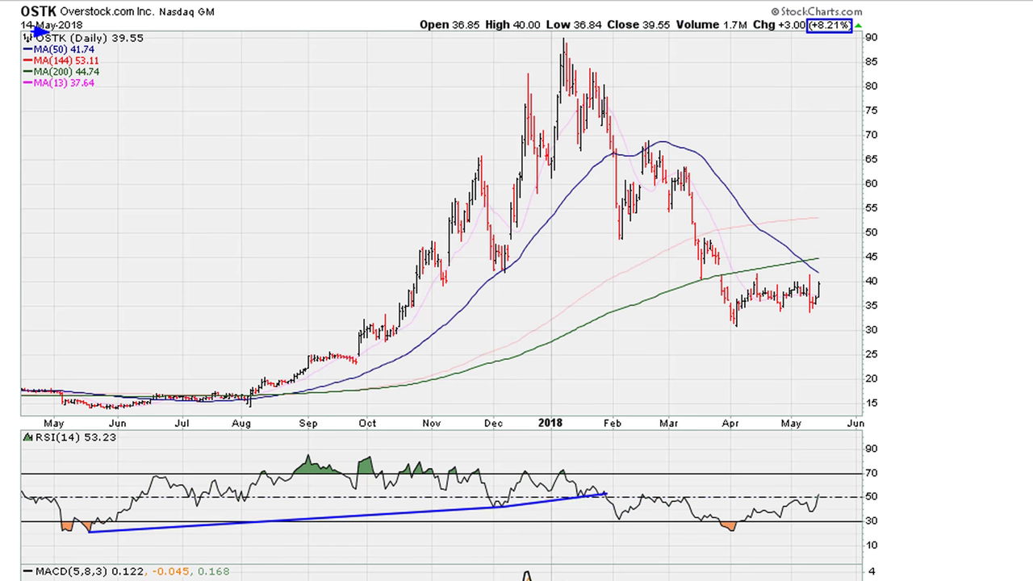
left_click(605, 494)
left_click(603, 101)
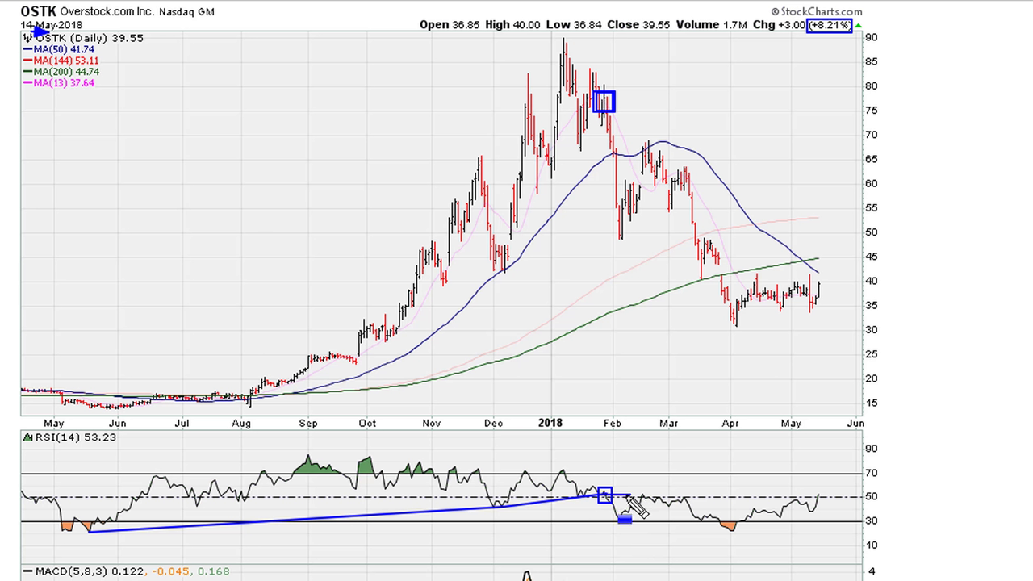
Draw the horizontal RSI 50 resistance line and arrow its first test and the late-January price peak
left_click_drag(609, 494, 909, 492)
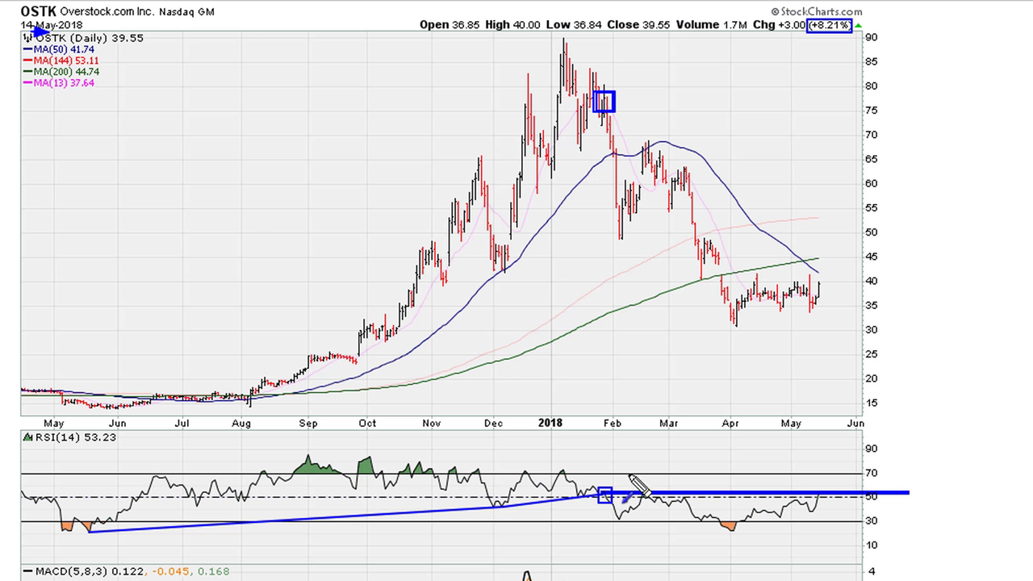
left_click_drag(618, 458, 615, 484)
left_click_drag(636, 68, 611, 95)
Arrow the second and third RSI tests of 50 and their matching price peaks through mid-March
left_click_drag(651, 461, 646, 490)
left_click_drag(661, 100, 646, 149)
left_click_drag(694, 473, 691, 493)
left_click_drag(710, 124, 687, 164)
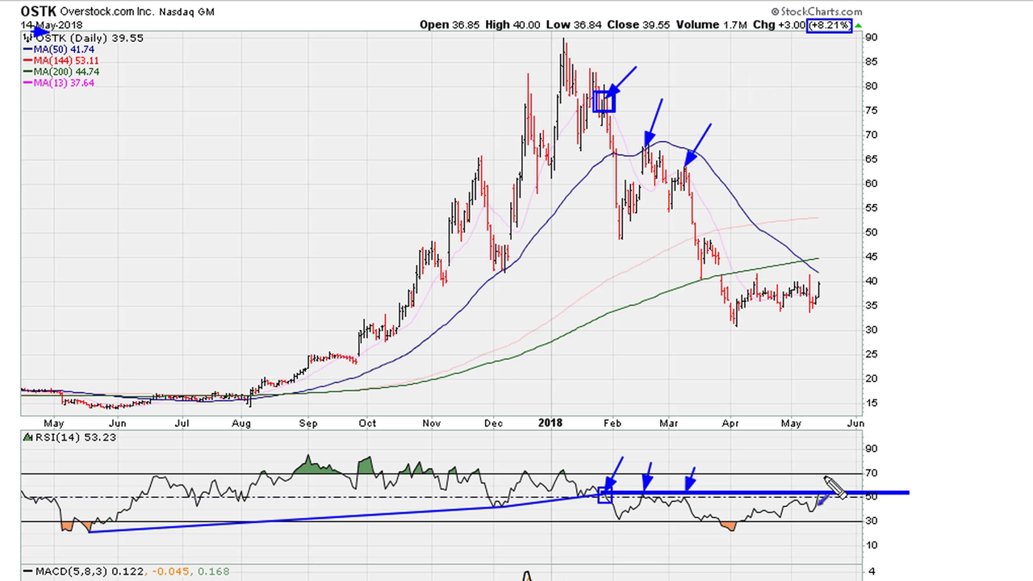
Arrow May's RSI touch of 50, add a pink arrow toward RSI 30, and box the second peak
left_click_drag(836, 446, 821, 490)
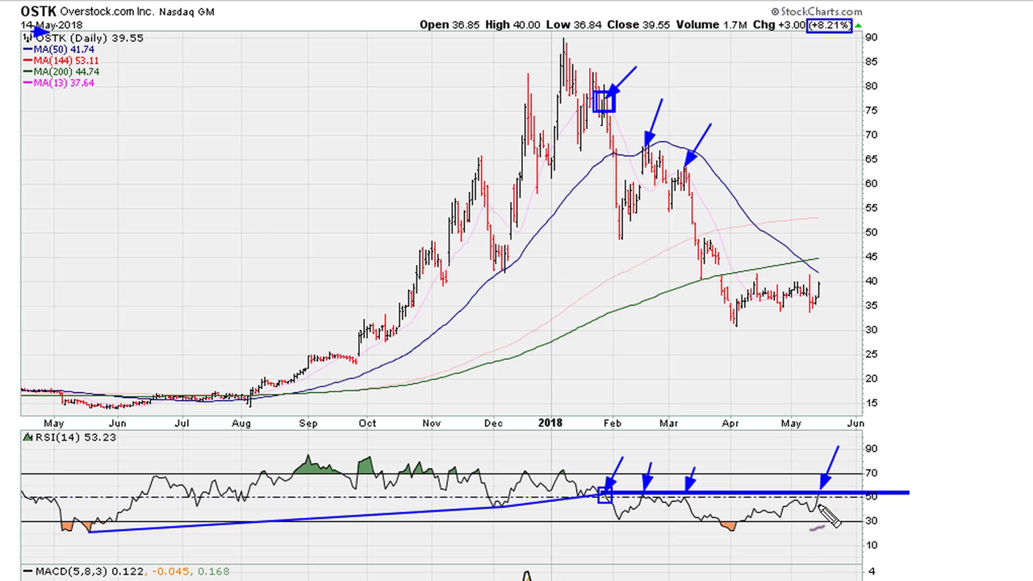
mouse_move(821, 492)
left_mouse_down()
mouse_move(830, 534)
mouse_move(843, 520)
left_mouse_up()
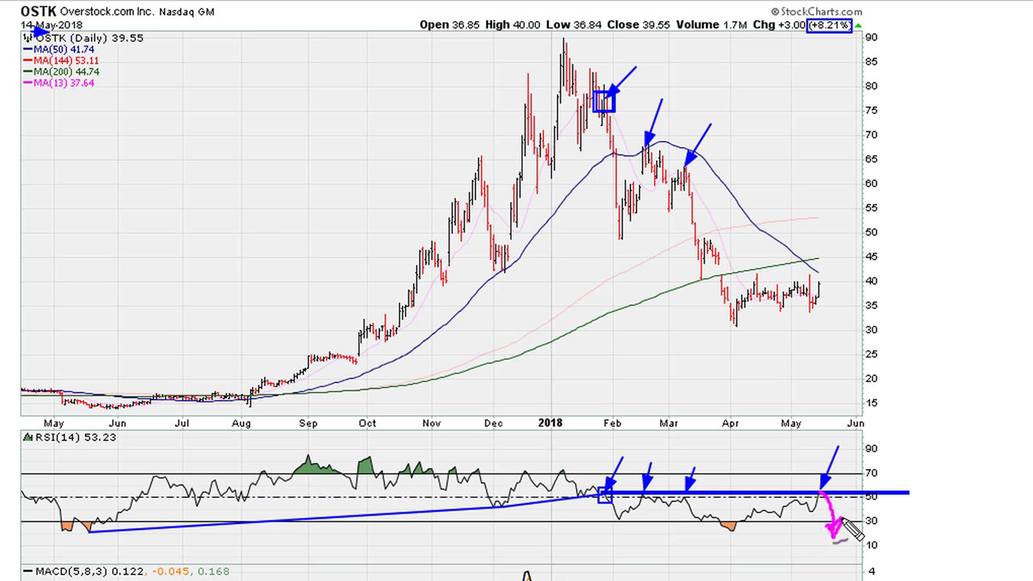
left_click_drag(637, 143, 692, 179)
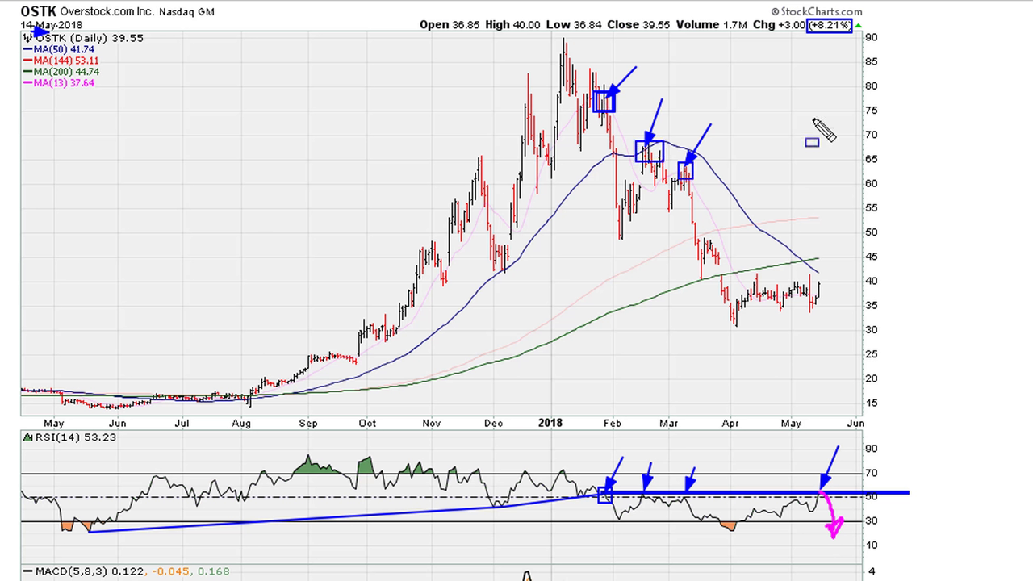
Erase all pen annotations from the OSTK chart with Escape
key("Escape")
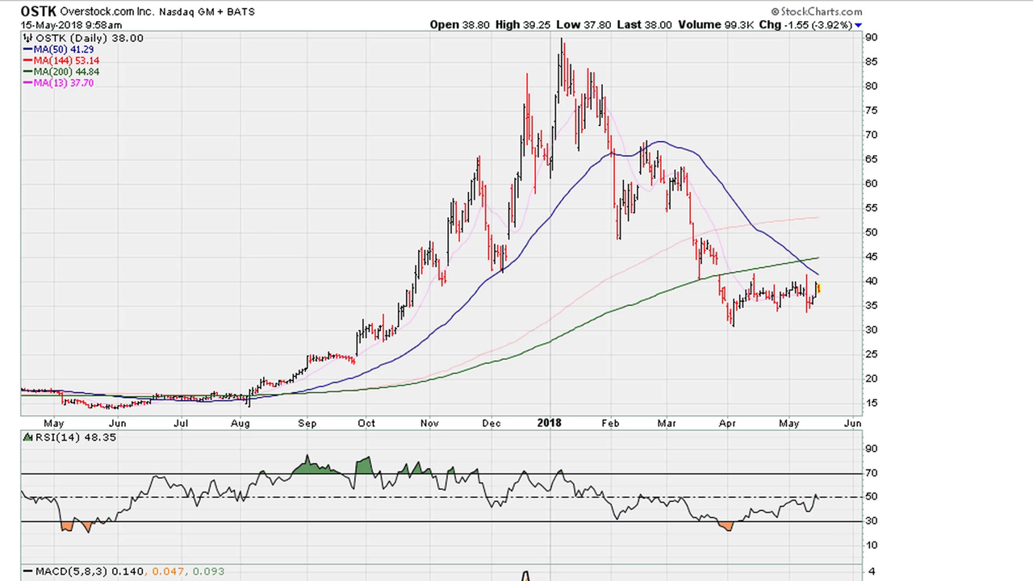
Redraw the rising RSI trendline and mark the late-January price peak
left_click_drag(87, 529, 604, 494)
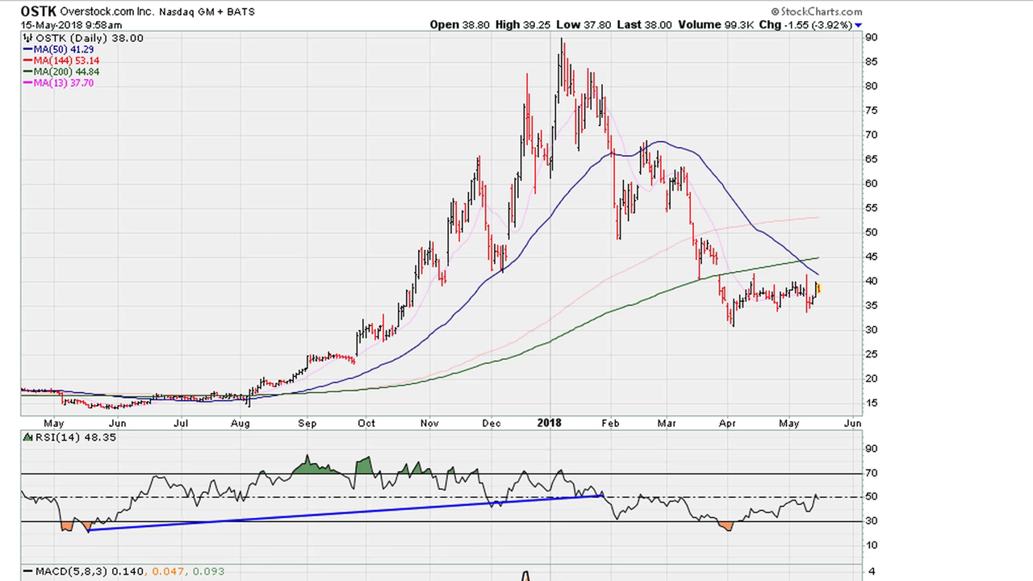
left_click(604, 496)
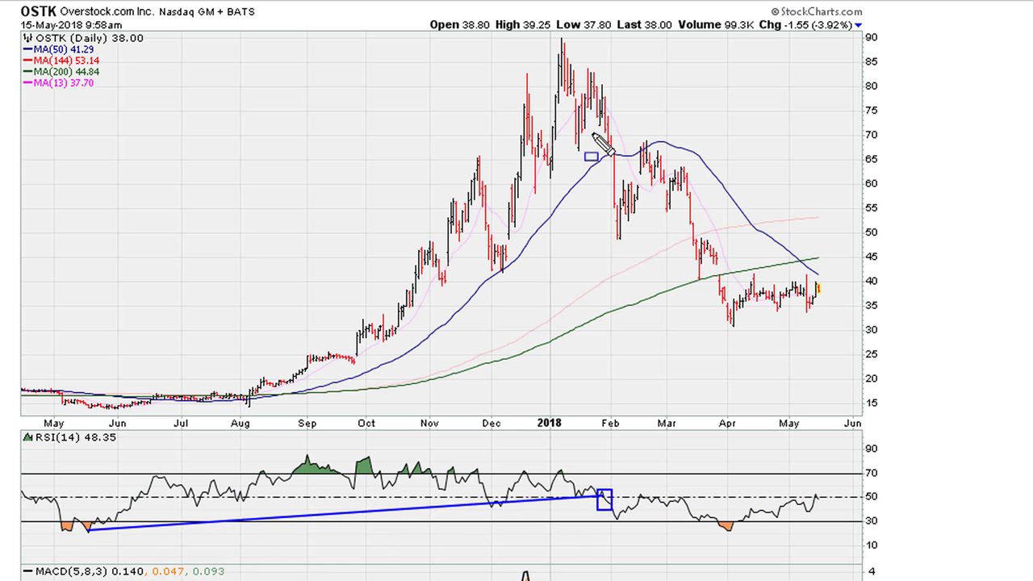
left_click(601, 99)
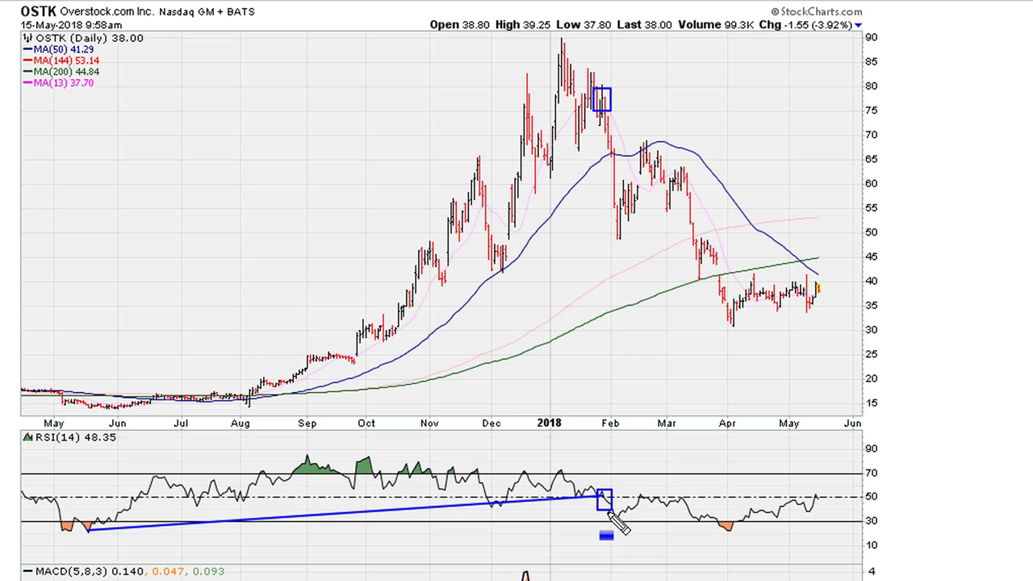
Draw the RSI 50 line and arrow May's RSI touch of 50 and the latest price bar
left_click(884, 495)
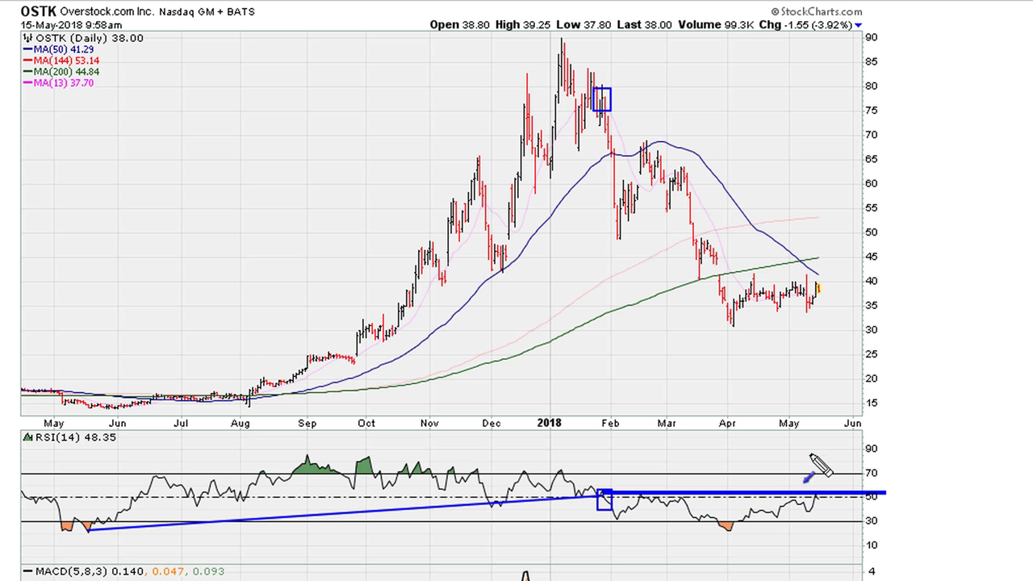
left_click_drag(833, 451, 819, 489)
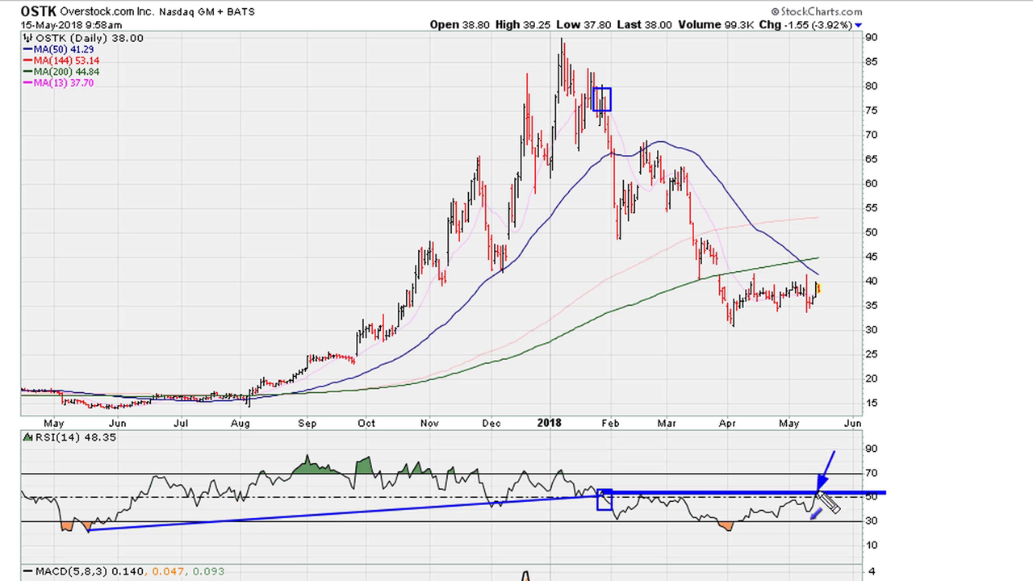
left_click_drag(833, 248, 819, 281)
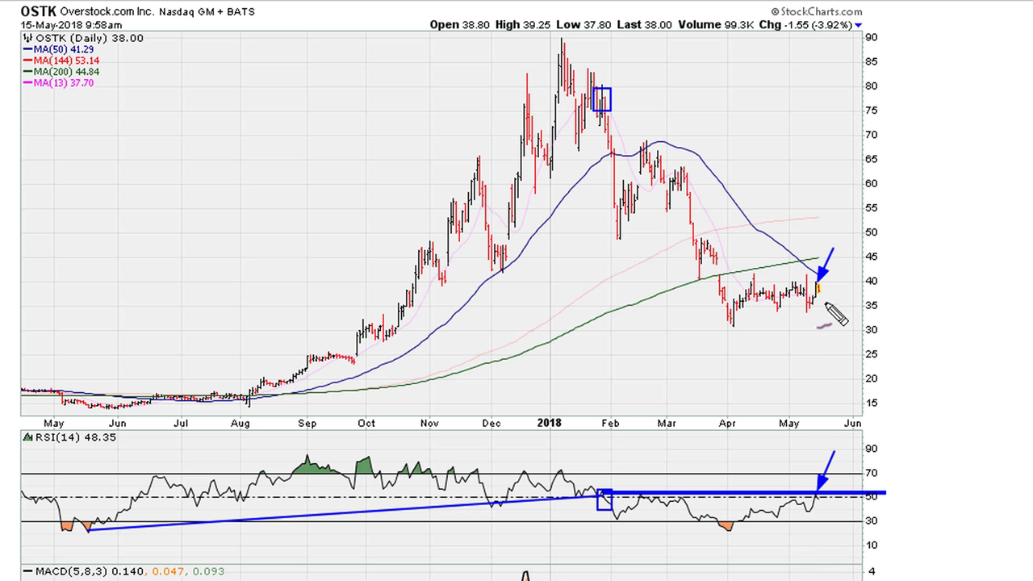
Draw pink downward arrows after May's price and RSI, and a green arrow breaking above RSI 50
mouse_move(824, 300)
left_mouse_down()
mouse_move(835, 363)
mouse_move(847, 339)
mouse_move(828, 349)
left_mouse_up()
mouse_move(821, 500)
left_mouse_down()
mouse_move(834, 555)
mouse_move(851, 526)
mouse_move(825, 534)
left_mouse_up()
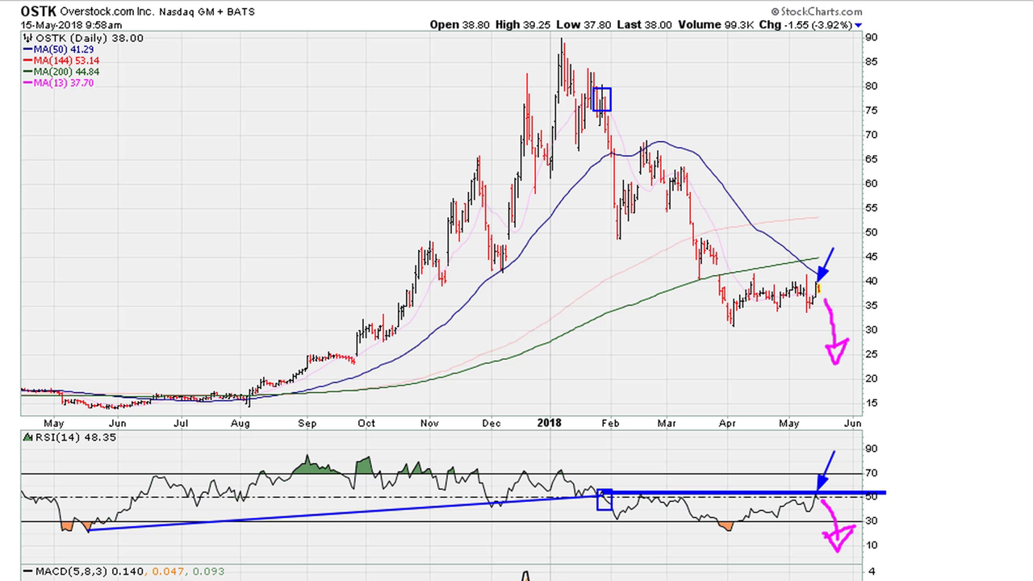
mouse_move(819, 495)
left_mouse_down()
mouse_move(855, 462)
mouse_move(856, 471)
left_mouse_up()
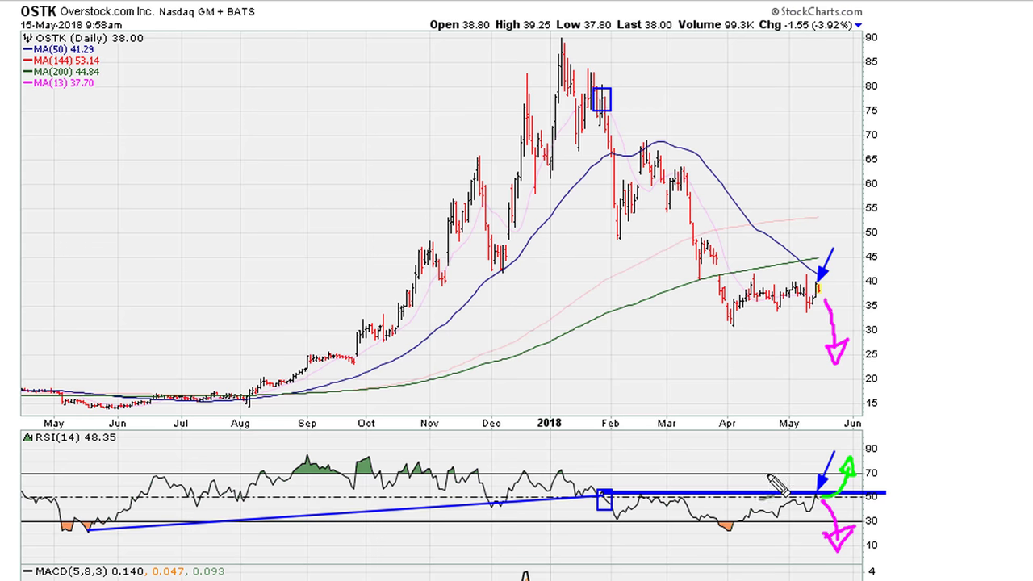
Clear the chart, handwrite "UNIFORMITY" in the upper-left, and draw a horizontal line at RSI 50
key("Escape")
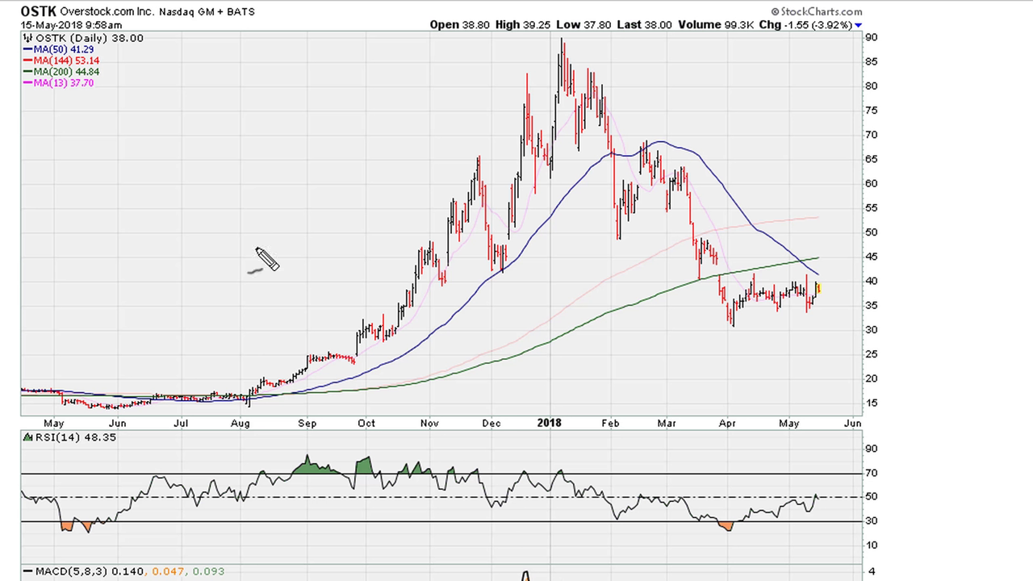
left_click_drag(184, 176, 211, 177)
left_click_drag(229, 220, 256, 165)
mouse_move(265, 246)
left_mouse_down()
mouse_move(304, 194)
mouse_move(330, 202)
mouse_move(373, 161)
mouse_move(372, 208)
mouse_move(380, 179)
mouse_move(398, 187)
mouse_move(417, 171)
mouse_move(450, 214)
mouse_move(468, 157)
mouse_move(456, 148)
mouse_move(477, 161)
mouse_move(507, 153)
mouse_move(516, 105)
mouse_move(524, 126)
left_mouse_up()
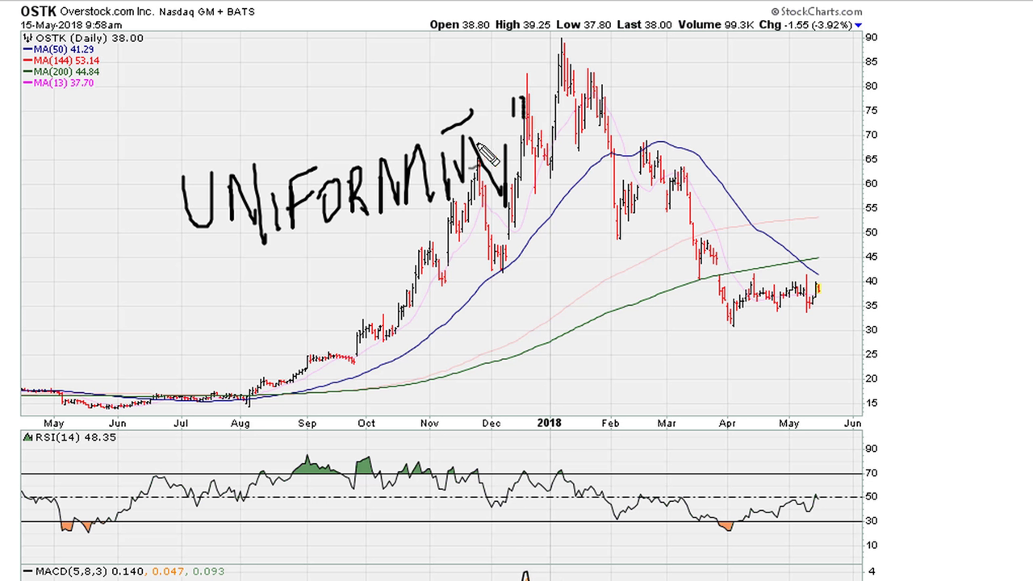
mouse_move(165, 153)
left_mouse_down()
mouse_move(172, 170)
mouse_move(187, 161)
left_mouse_up()
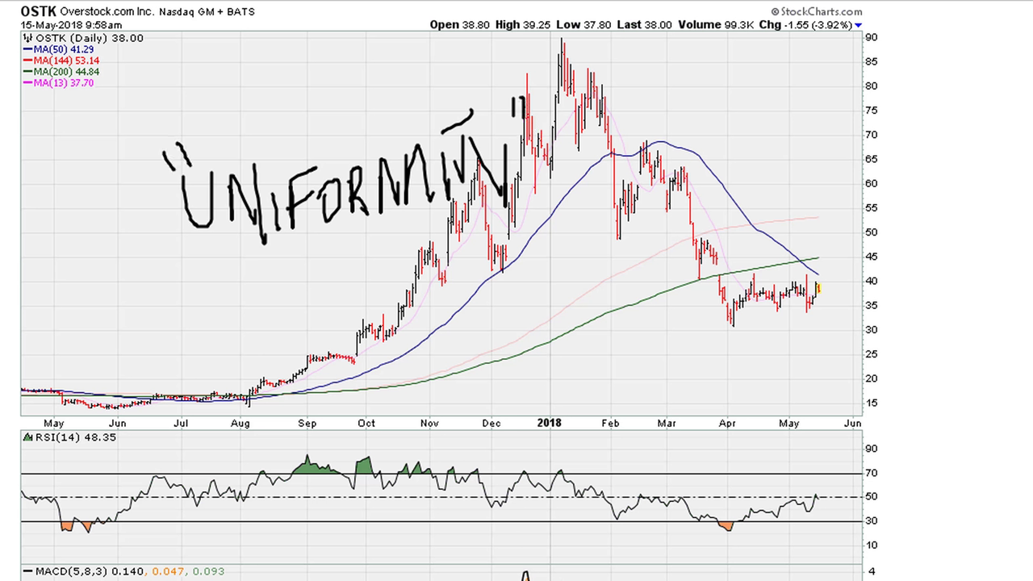
left_click_drag(601, 494, 893, 494)
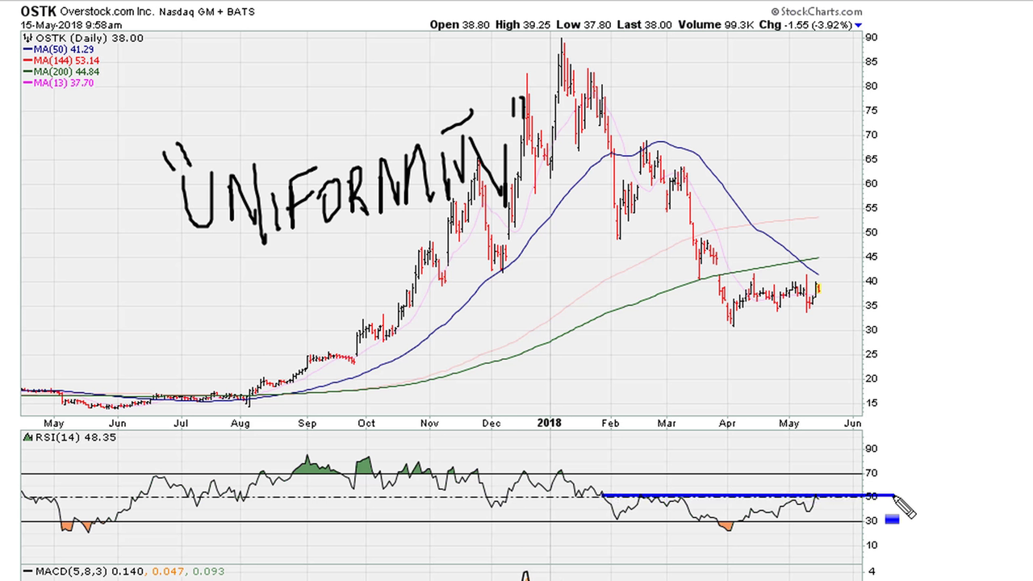
Arrow May's RSI touch of 50 in blue and scribble a black zigzag under "UNIFORMITY"
left_click_drag(828, 458, 817, 489)
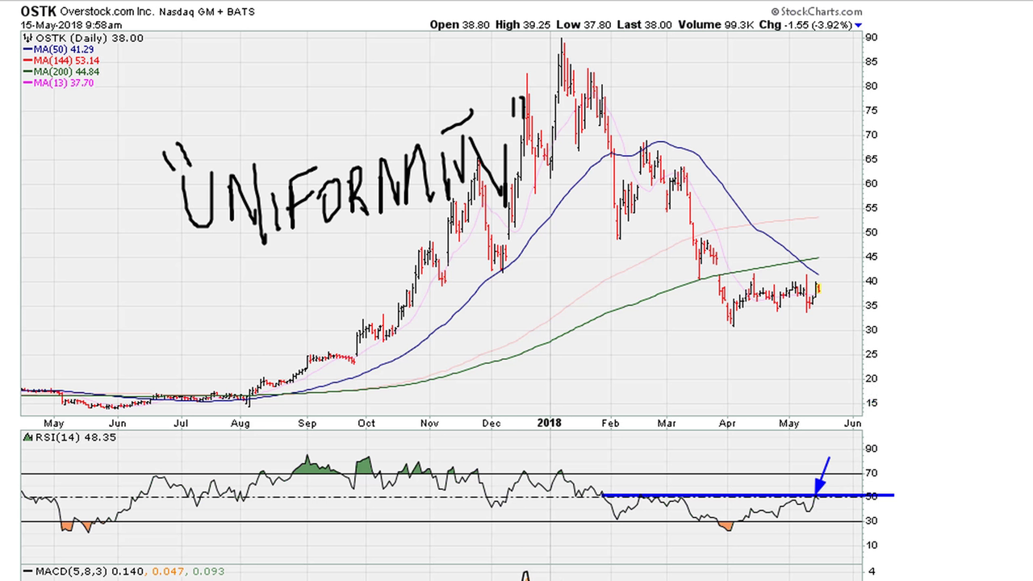
left_click_drag(328, 237, 370, 324)
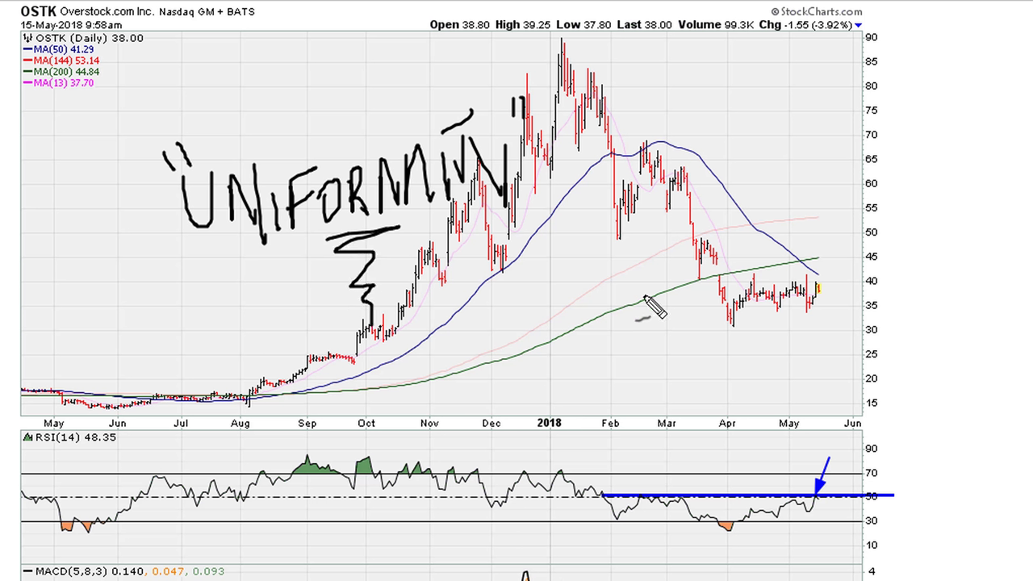